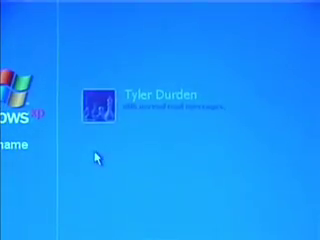
- Select the friend's account tile on the Windows XP logon screen
click(90, 115)
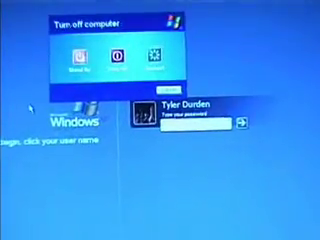
- Restart the computer from the Turn off computer dialog
click(117, 56)
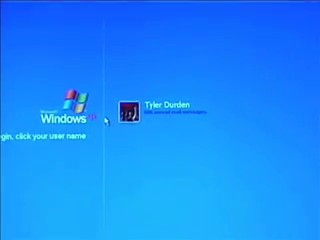
- Log on to the friend's account by selecting its tile, with no password
click(125, 113)
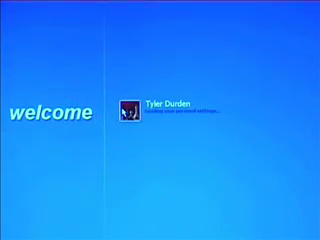